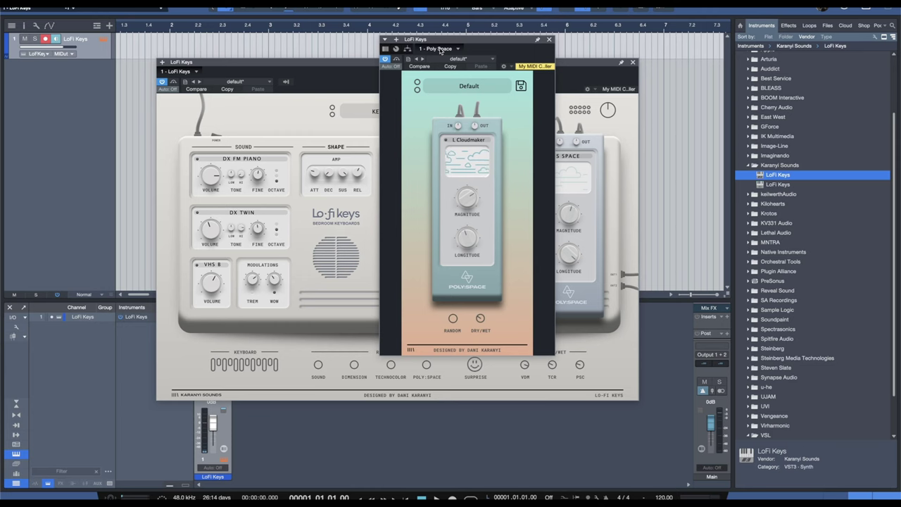
Rearrange the overlapping LoFi Keys and Poly Space windows, leaving LoFi Keys in front with the channel's insert slot uncovered.
left_click(385, 48)
left_click_drag(333, 62, 308, 64)
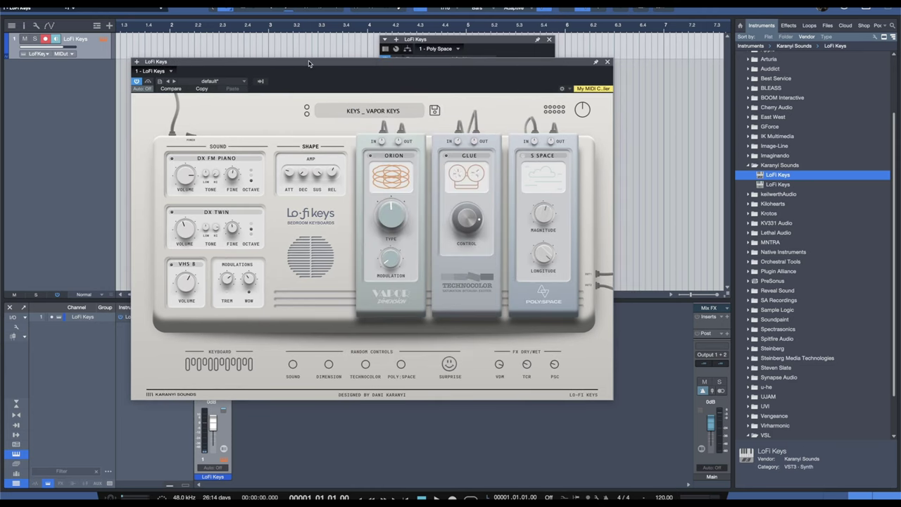
left_click_drag(472, 44, 525, 51)
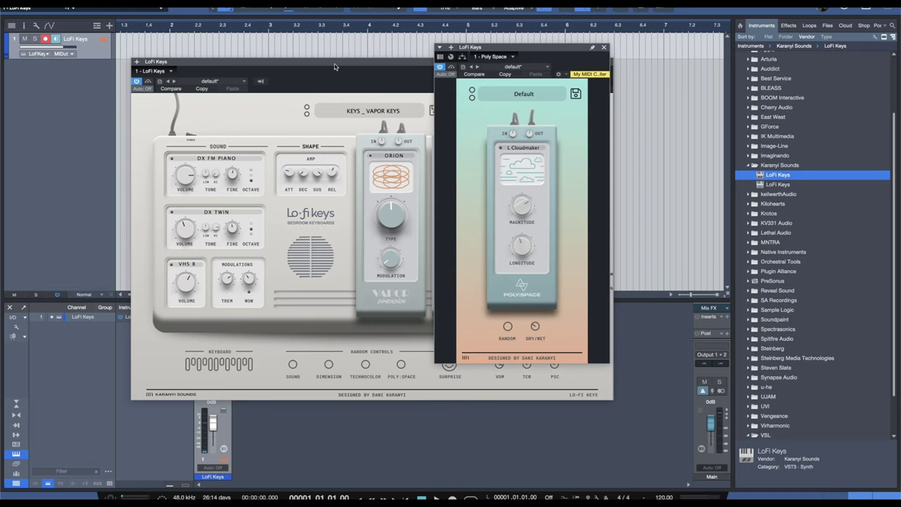
left_click_drag(334, 67, 328, 66)
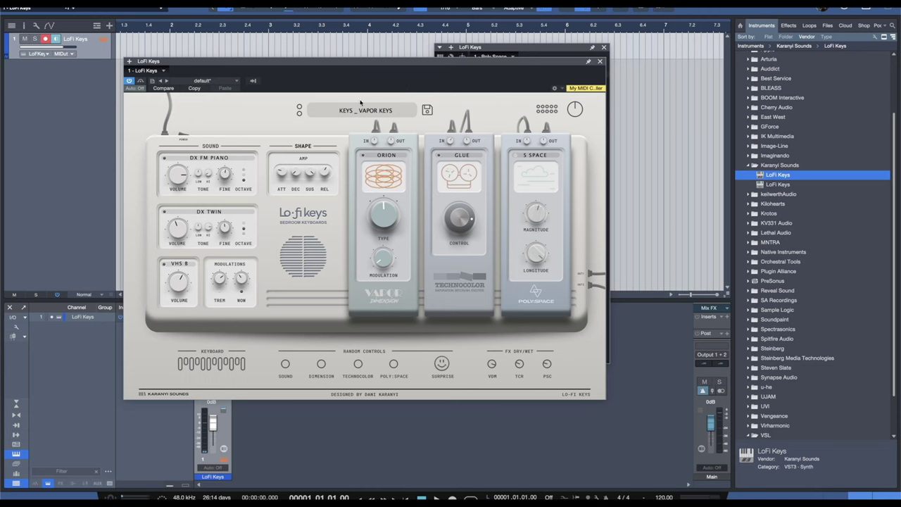
left_click_drag(389, 63, 456, 70)
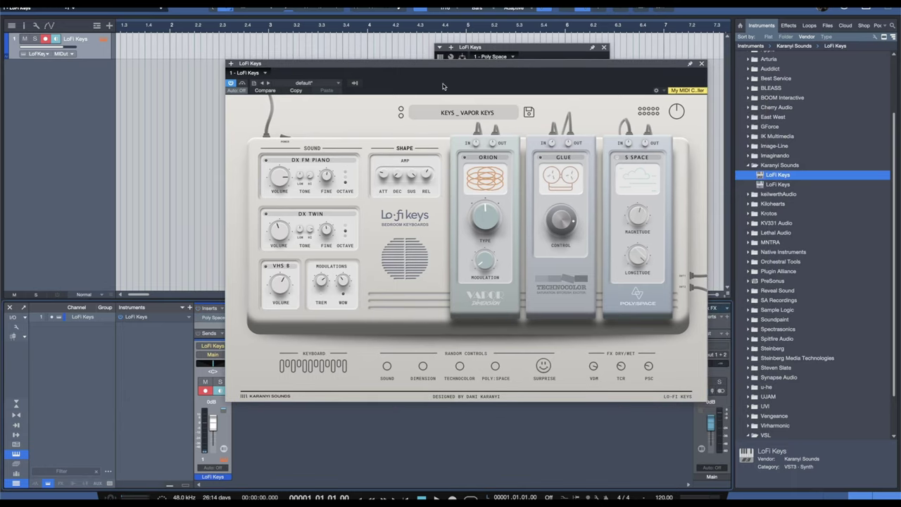
Load the KEYS _ CLASSIC STUDIO EP preset in LoFi Keys, and advance to KEYS _ ECM PIANO.
left_click(464, 112)
scroll(497, 216, "down", 3)
scroll(497, 217, "up", 3)
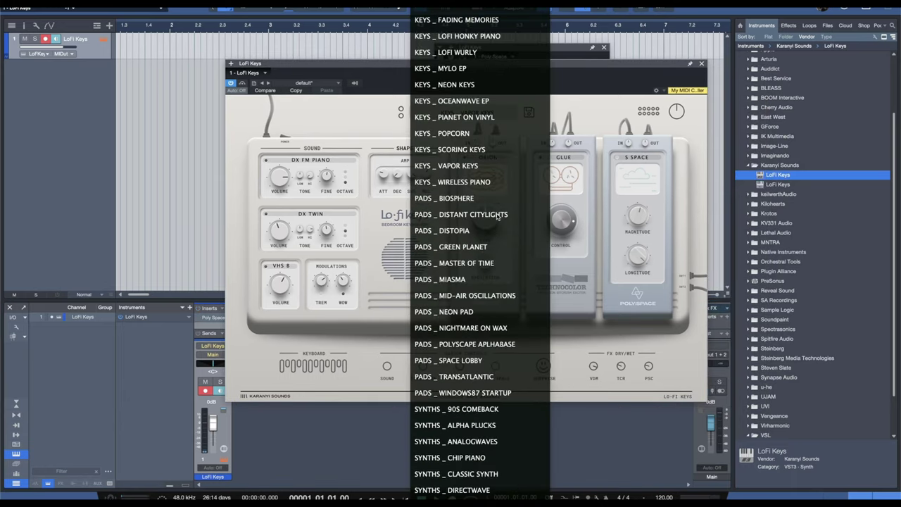
scroll(497, 217, "down", 3)
scroll(496, 217, "up", 3)
scroll(496, 216, "up", 3)
left_click(465, 217)
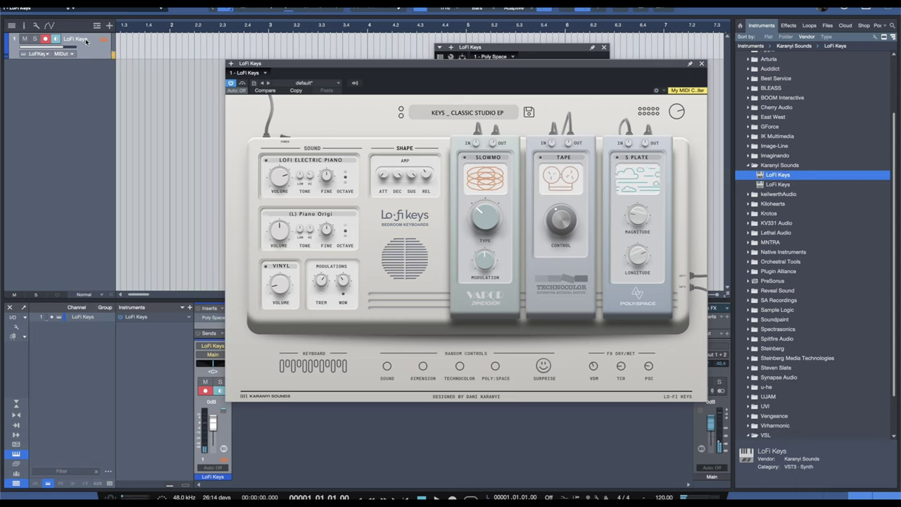
left_click(400, 118)
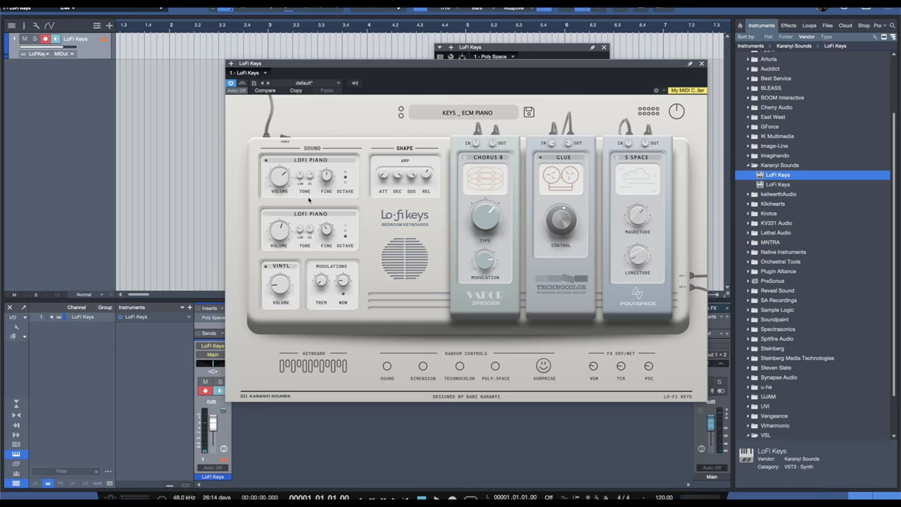
Bring up the channel's Poly Space insert and audition its Blunt Spaces, Born in Echoes and Botanica presets.
left_click(214, 317)
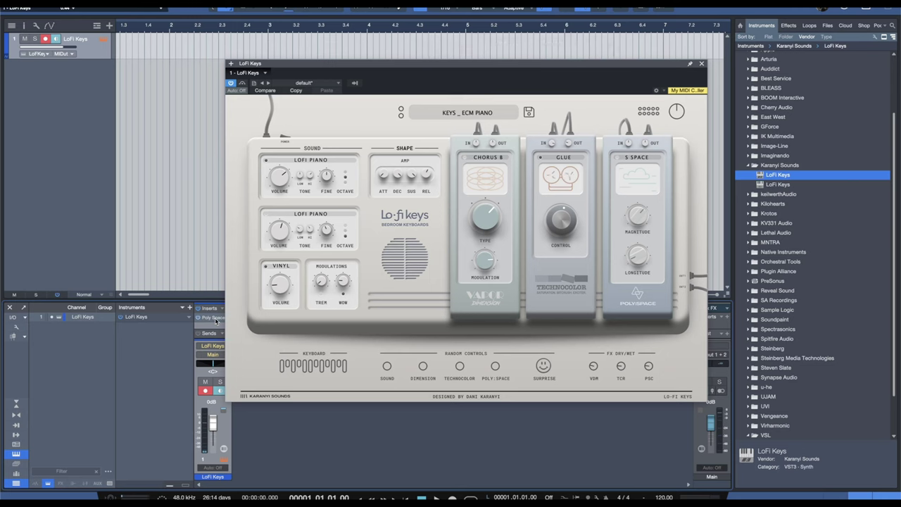
left_click(214, 318)
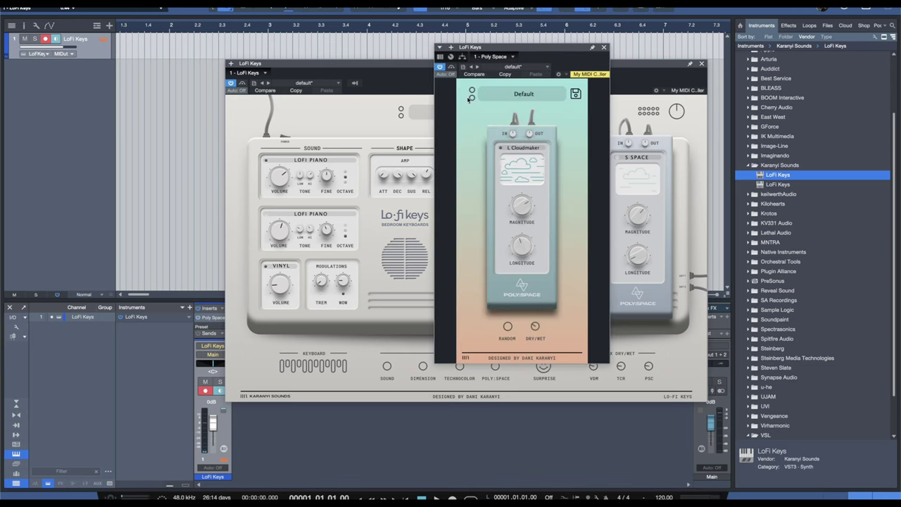
left_click(529, 99)
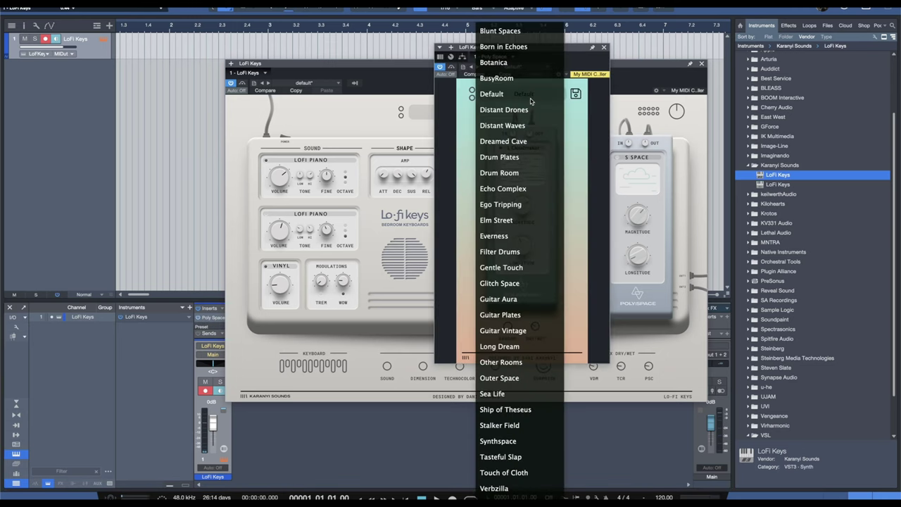
left_click(514, 33)
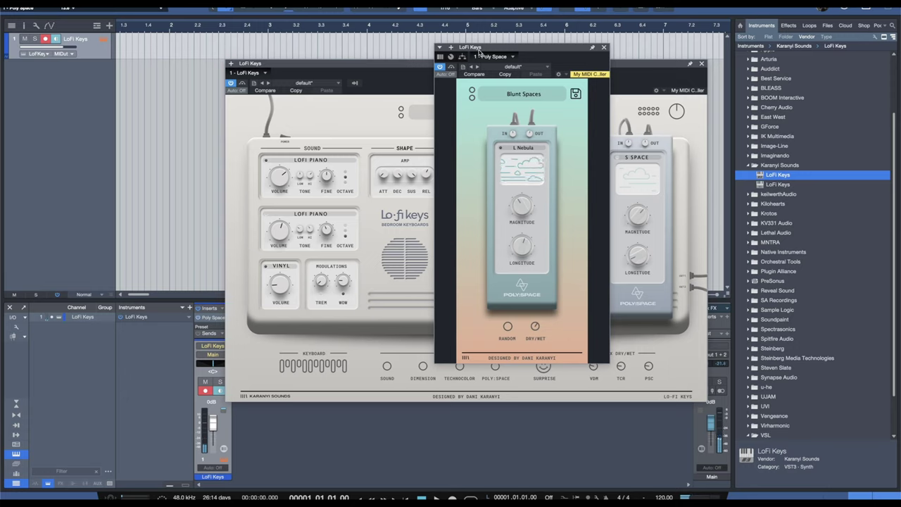
left_click(471, 99)
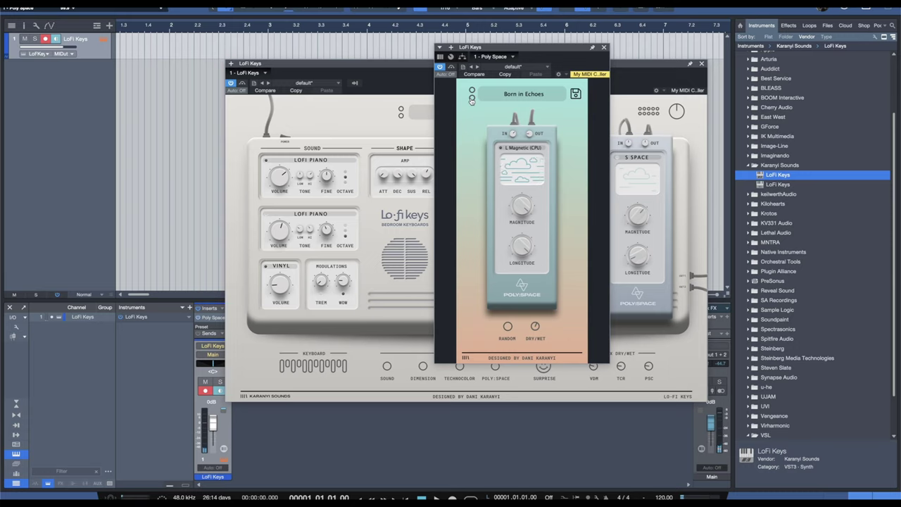
left_click(471, 99)
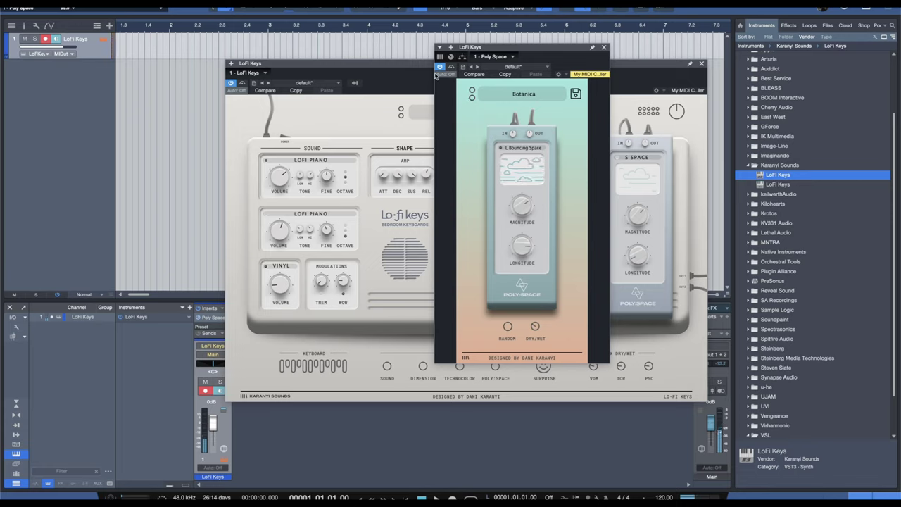
Advance LoFi Keys through KEYS _ FADING MEMORIES to KEYS _ LOFI HONKY PIANO, toggling the Poly Space insert to compare the sound.
left_click(397, 67)
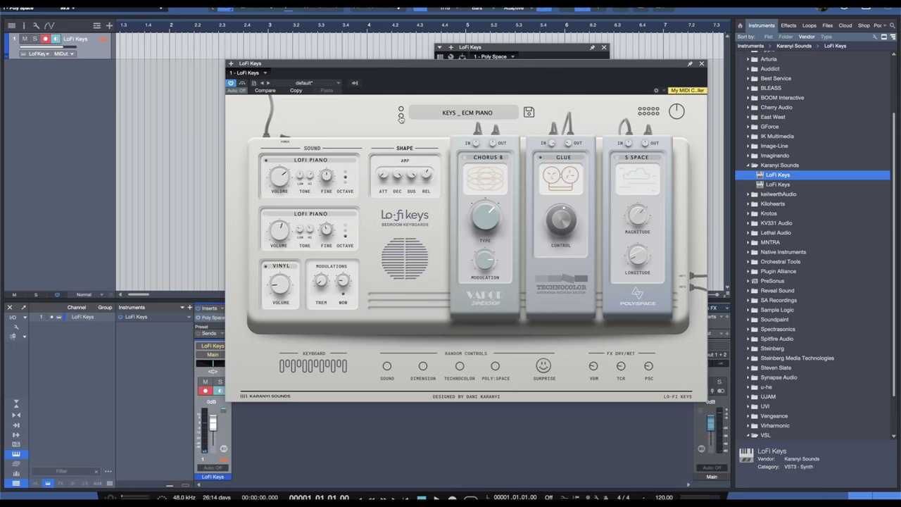
left_click(401, 118)
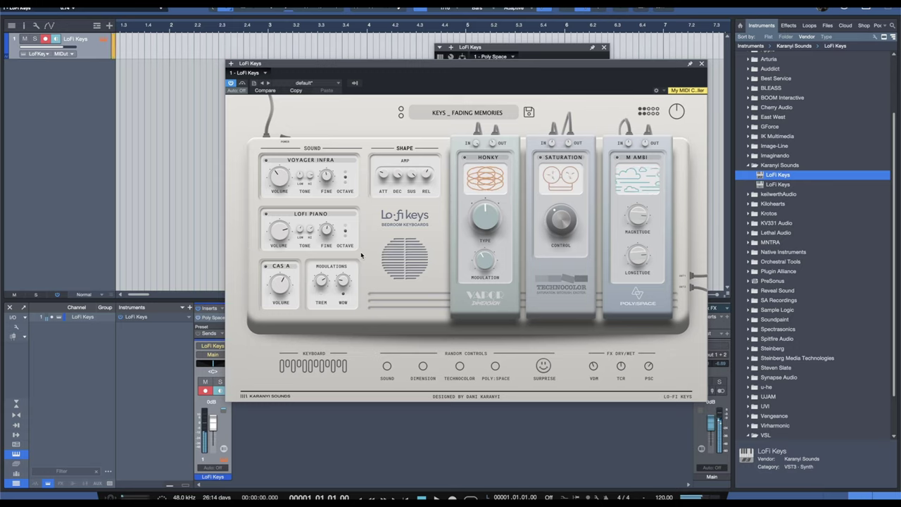
left_click(198, 321)
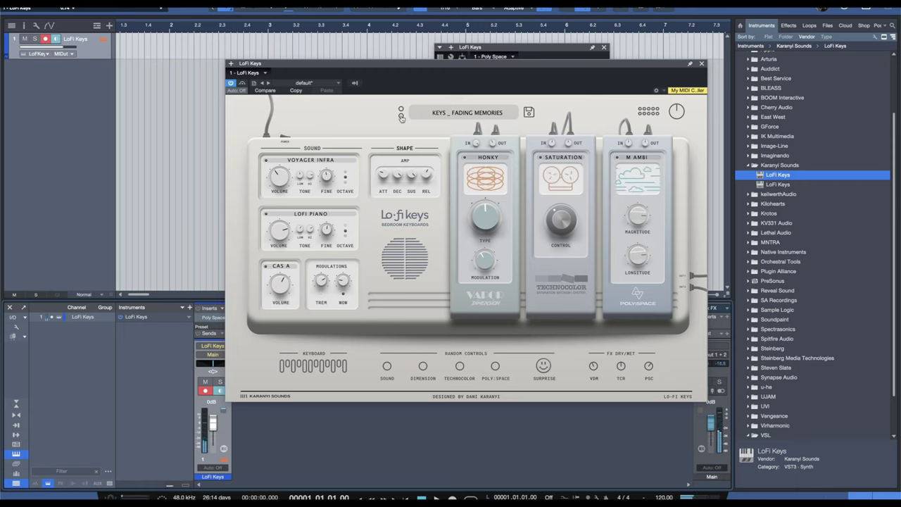
left_click(400, 117)
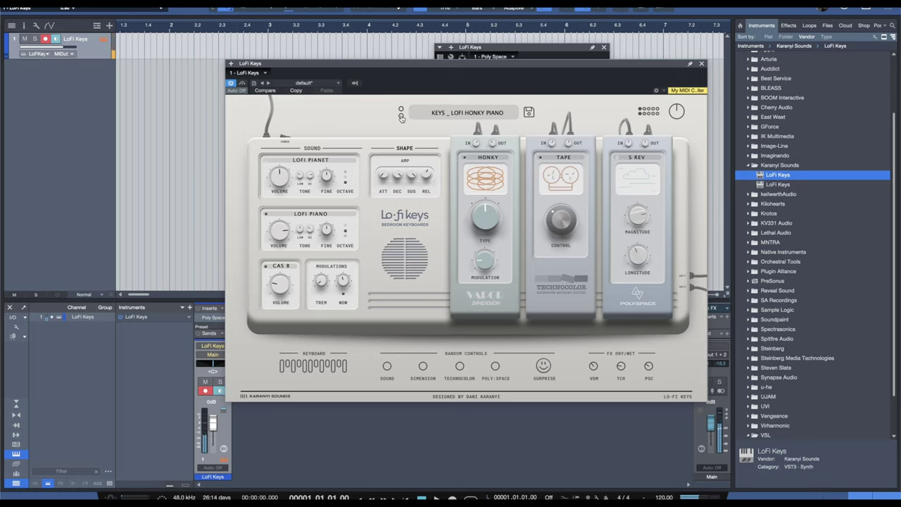
Bring Poly Space to the front and load its Ego Tripping preset.
left_click(538, 54)
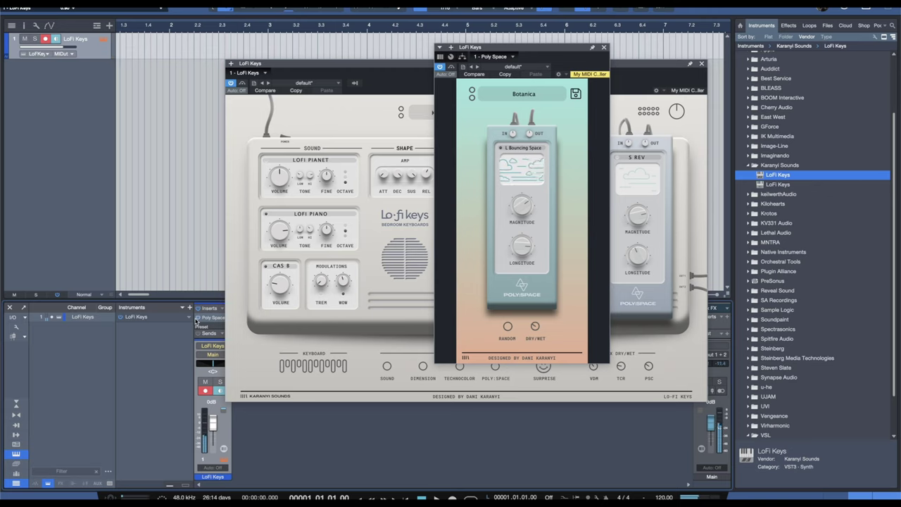
left_click(529, 95)
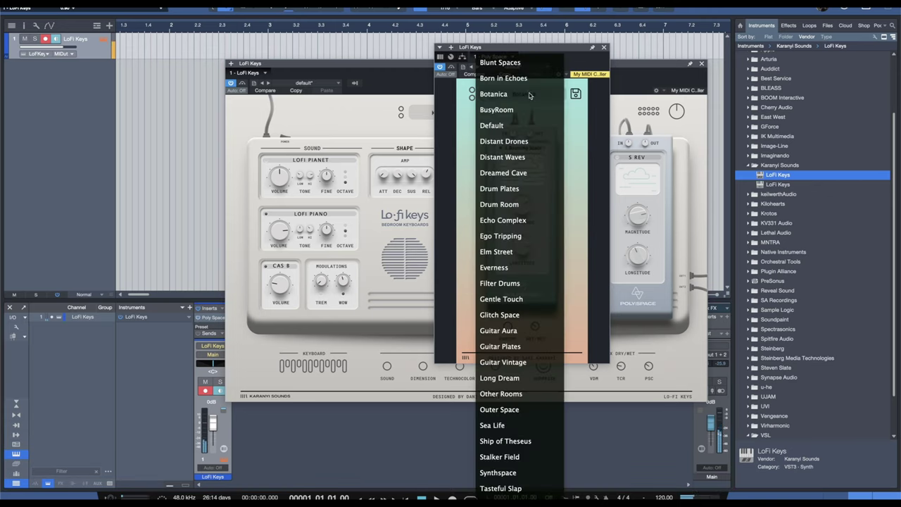
scroll(534, 256, "down", 2)
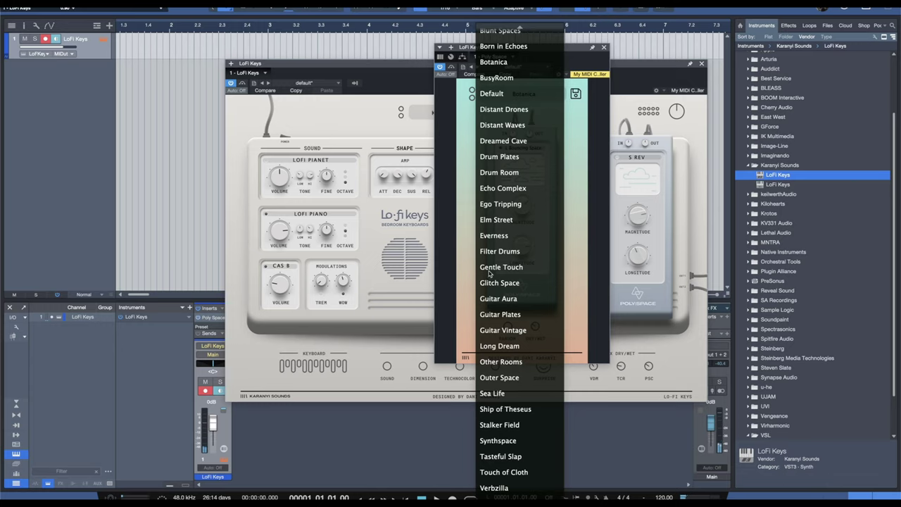
left_click(496, 206)
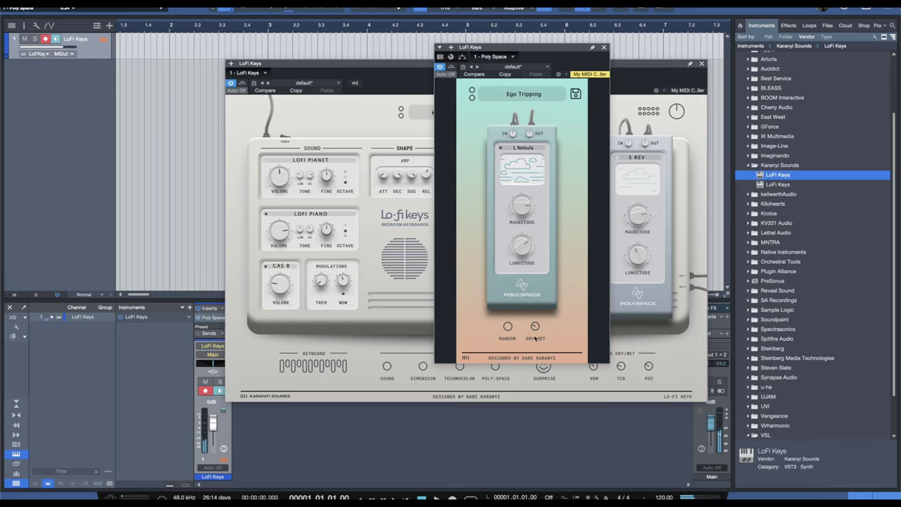
Load the Sea Life preset in Poly Space.
left_click(523, 95)
scroll(520, 220, "up", 3)
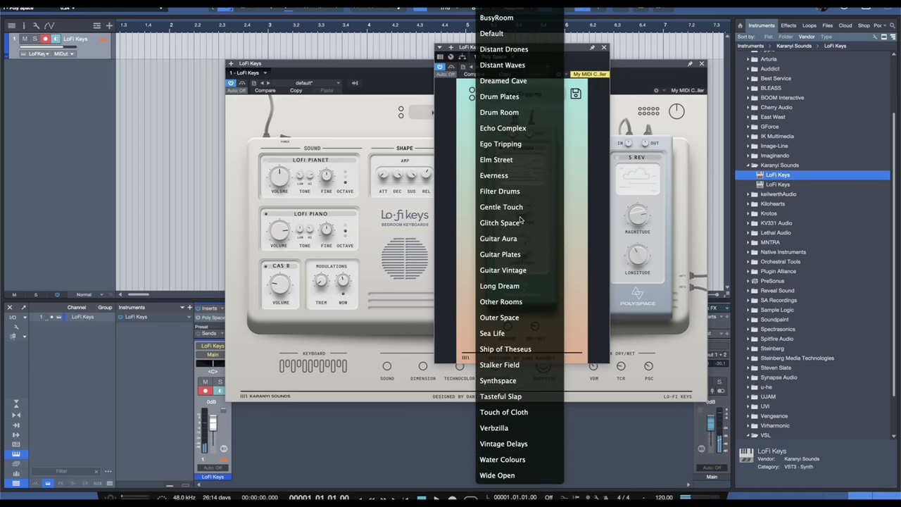
left_click(493, 332)
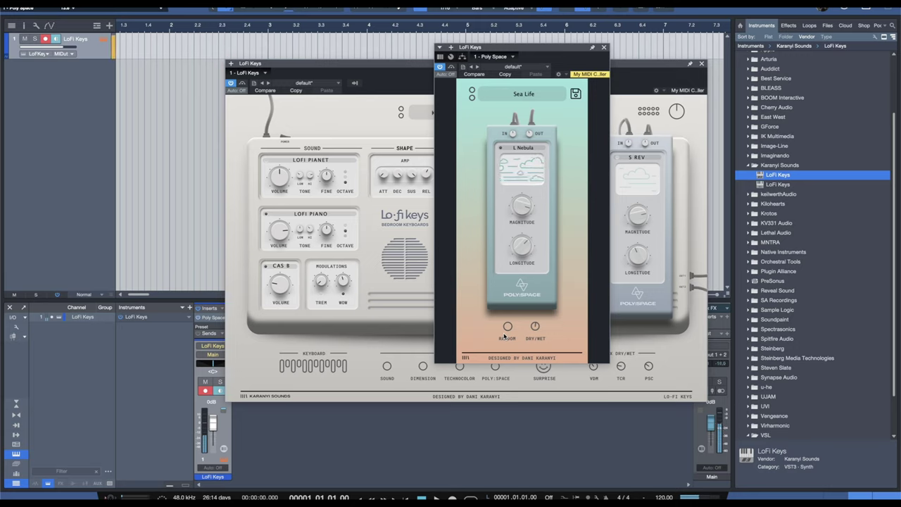
Return to LoFi Keys and load the PADS _ NEON PAD preset.
left_click(413, 65)
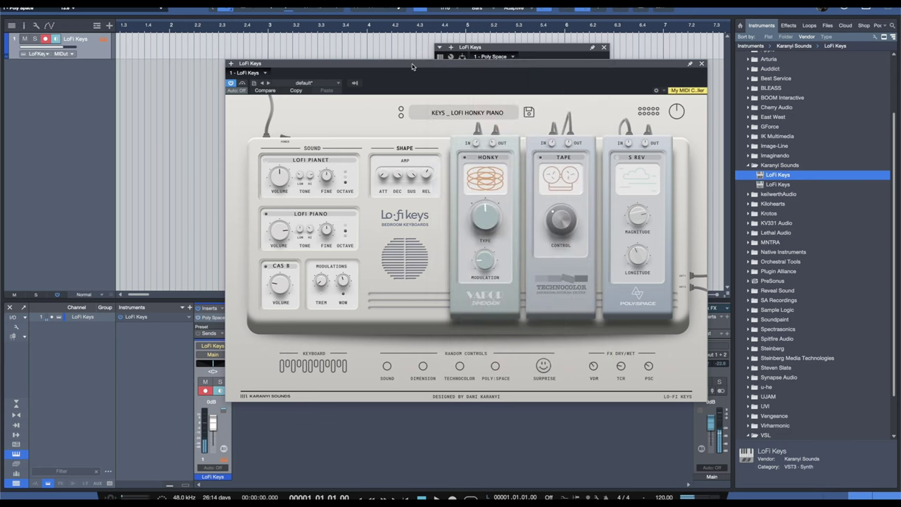
left_click(483, 116)
scroll(510, 273, "down", 6)
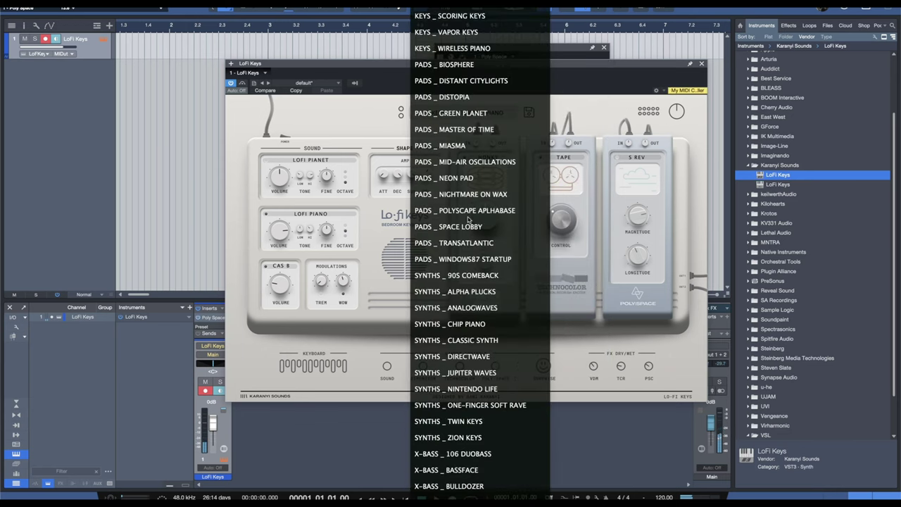
left_click(460, 179)
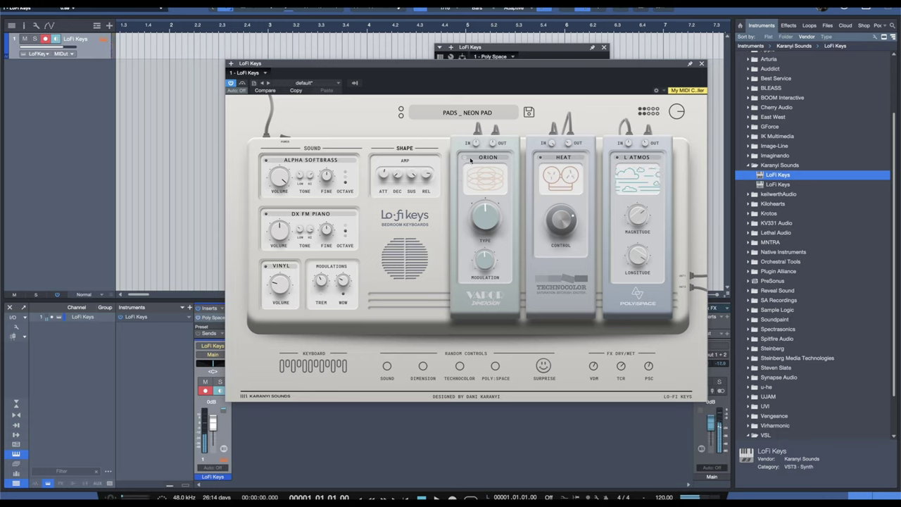
Bypass the Poly Space insert to compare the dry pad sound, and browse the Poly Space presets.
left_click(533, 56)
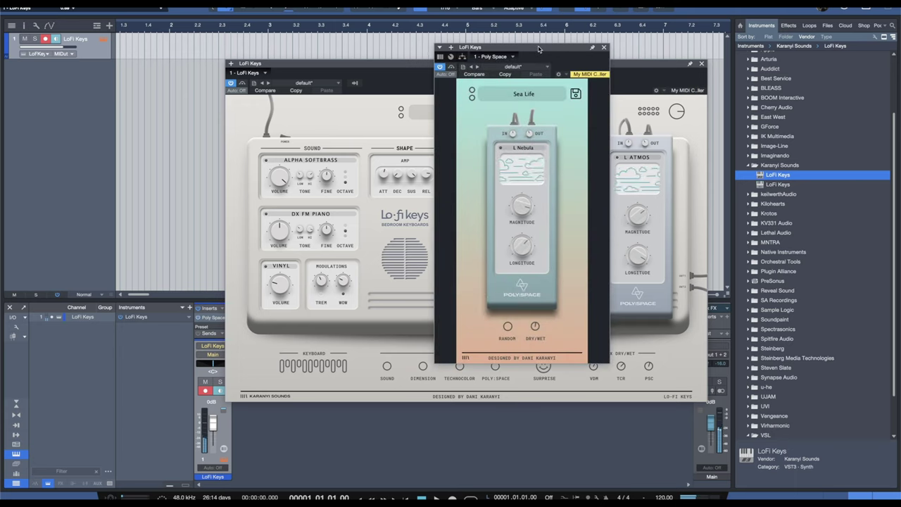
left_click(199, 318)
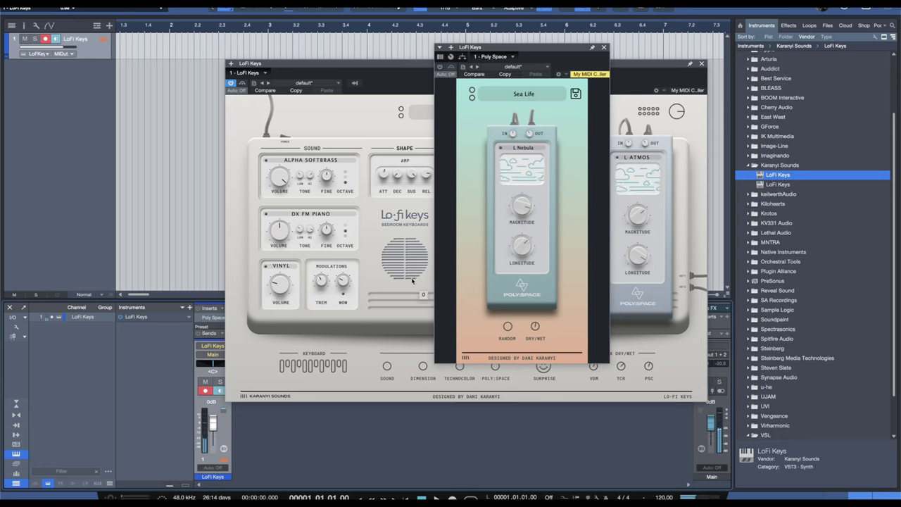
left_click(545, 96)
scroll(519, 141, "up", 5)
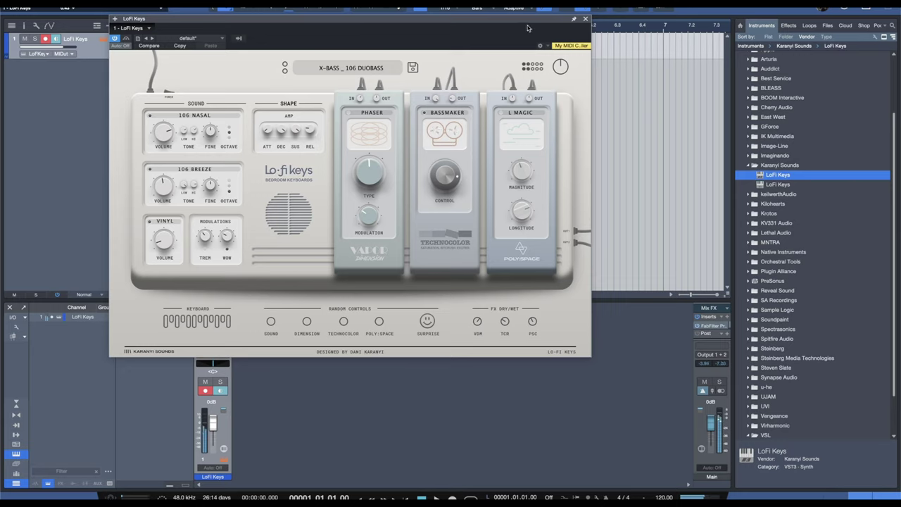
Reposition the LoFi Keys window and advance through the bass presets X-BASS _ BASSFACE and X-BASS _ BULLDOZER.
left_click_drag(528, 26, 626, 36)
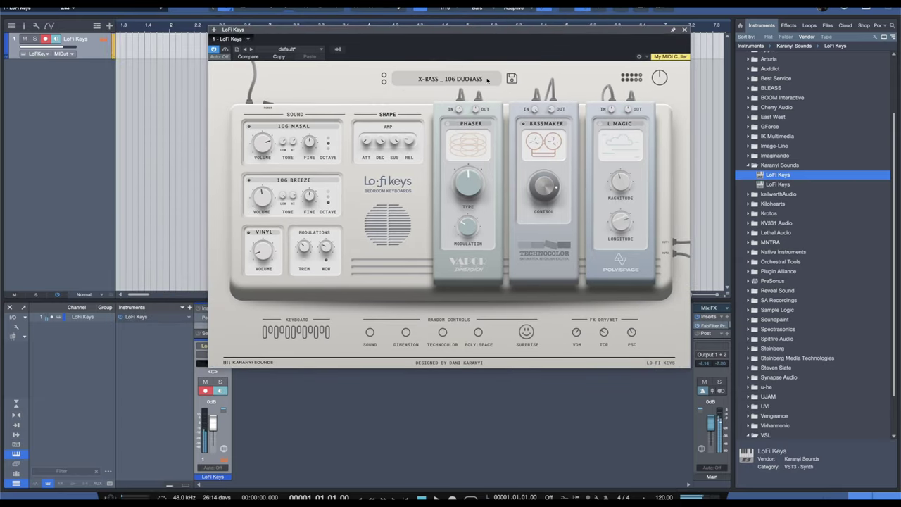
left_click(384, 83)
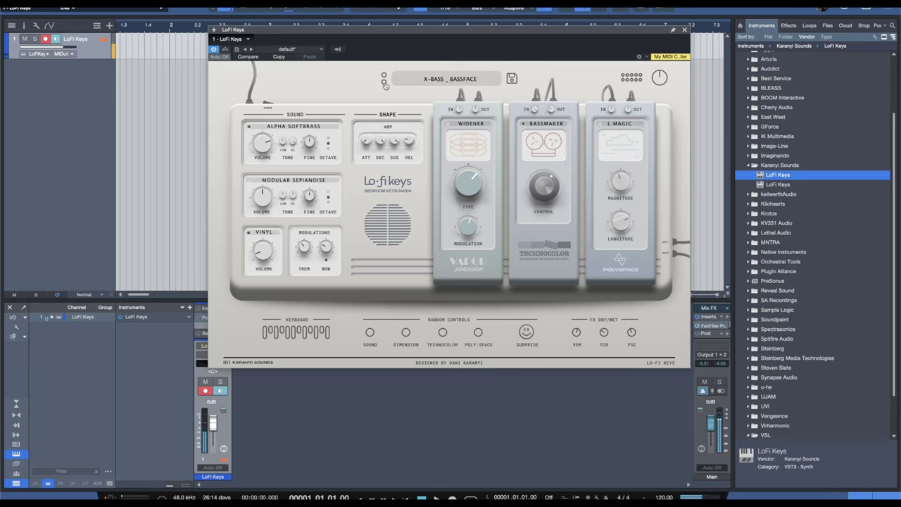
left_click(385, 83)
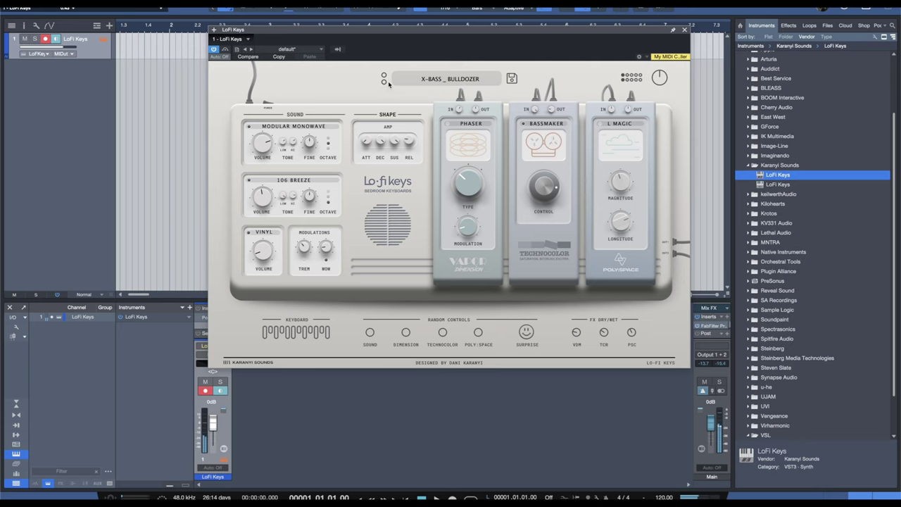
Uncover the channel inserts, open the Poly Space window and place it over the edge of LoFi Keys.
left_click_drag(399, 32, 429, 35)
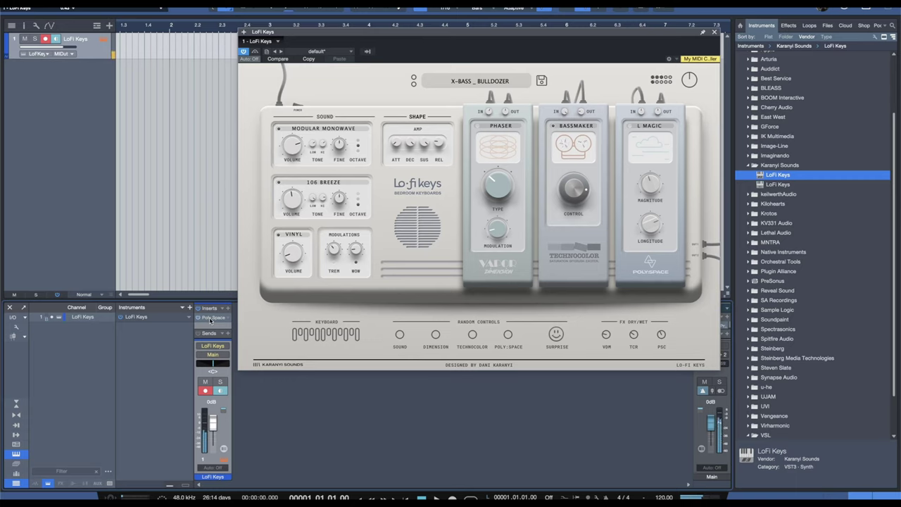
left_click(211, 318)
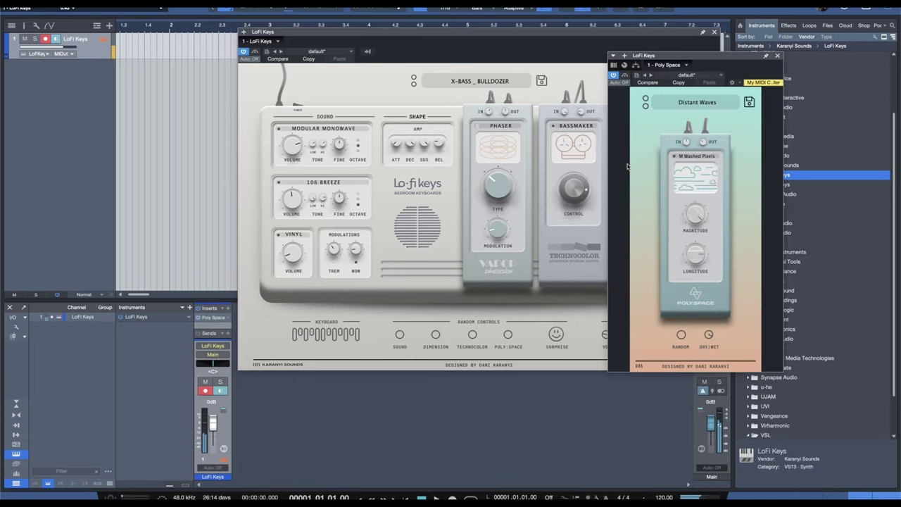
left_click_drag(689, 59, 671, 58)
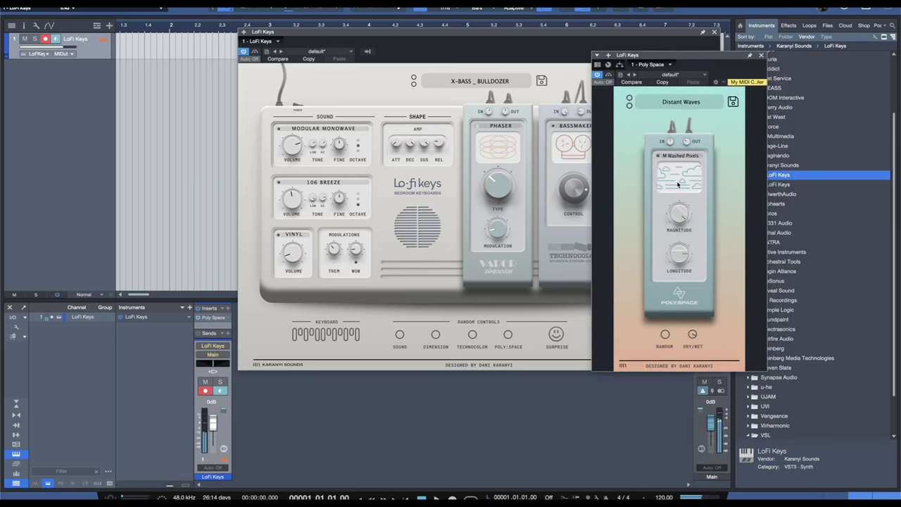
Tweak the Magnitude knob in Poly Space and load the Long Dream preset.
left_click(683, 218)
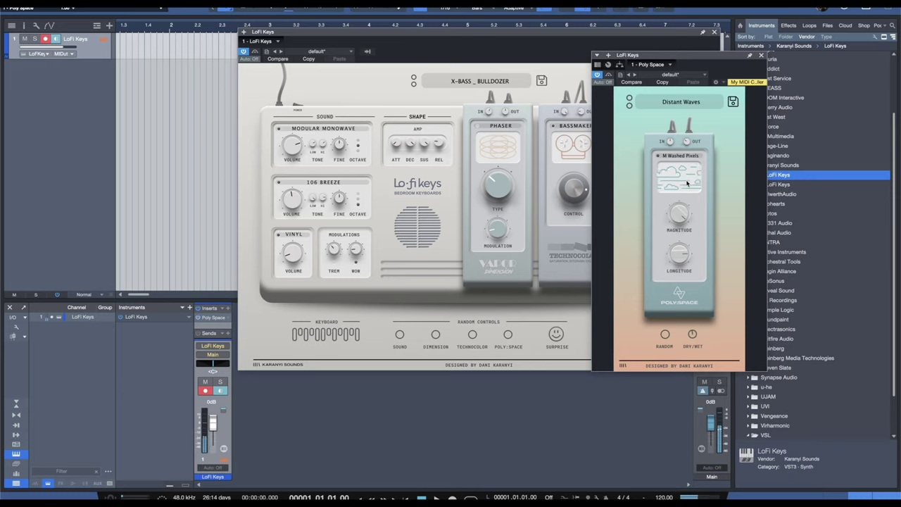
mouse_move(684, 209)
left_mouse_down()
mouse_move(684, 239)
mouse_move(687, 205)
left_mouse_up()
left_click(686, 103)
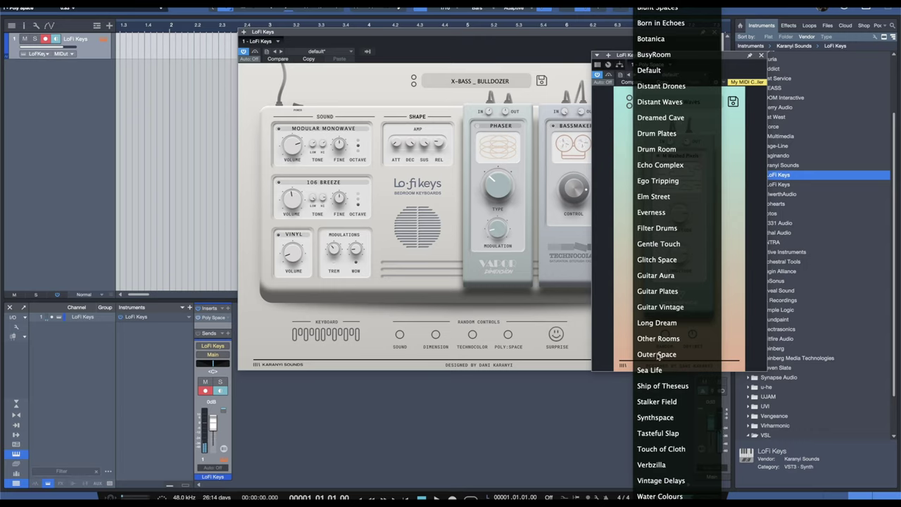
left_click(658, 322)
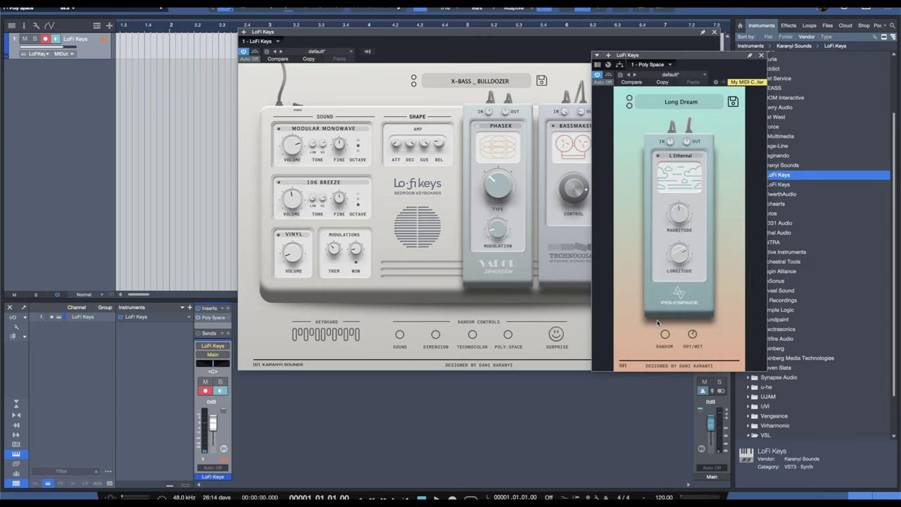